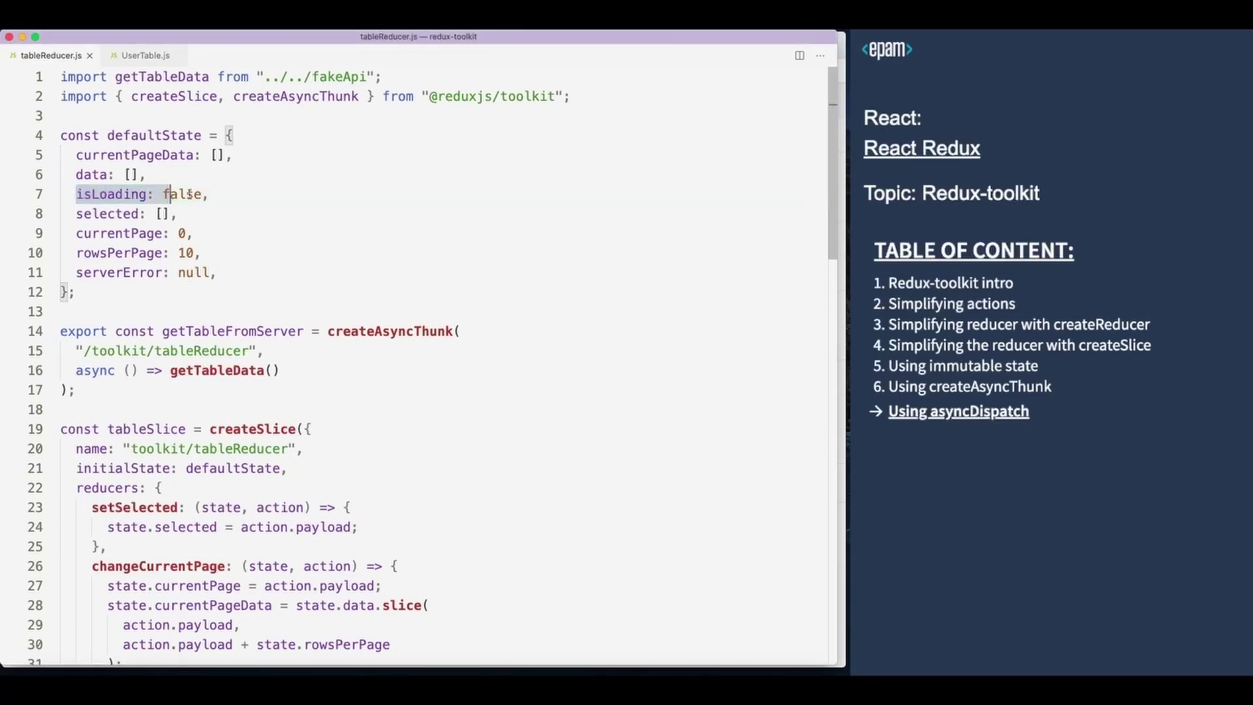
scroll(186, 194, down, 3)
scroll(146, 361, down, 3)
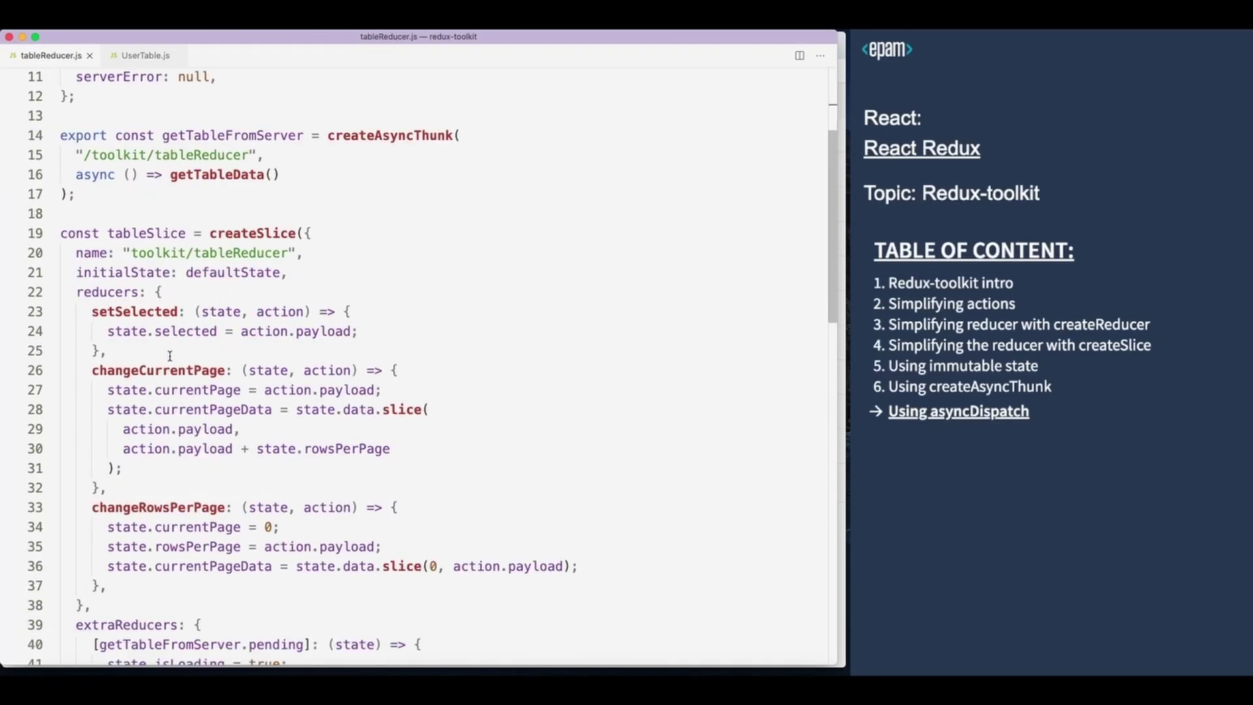
scroll(171, 357, down, 3)
scroll(170, 357, down, 3)
scroll(270, 296, down, 3)
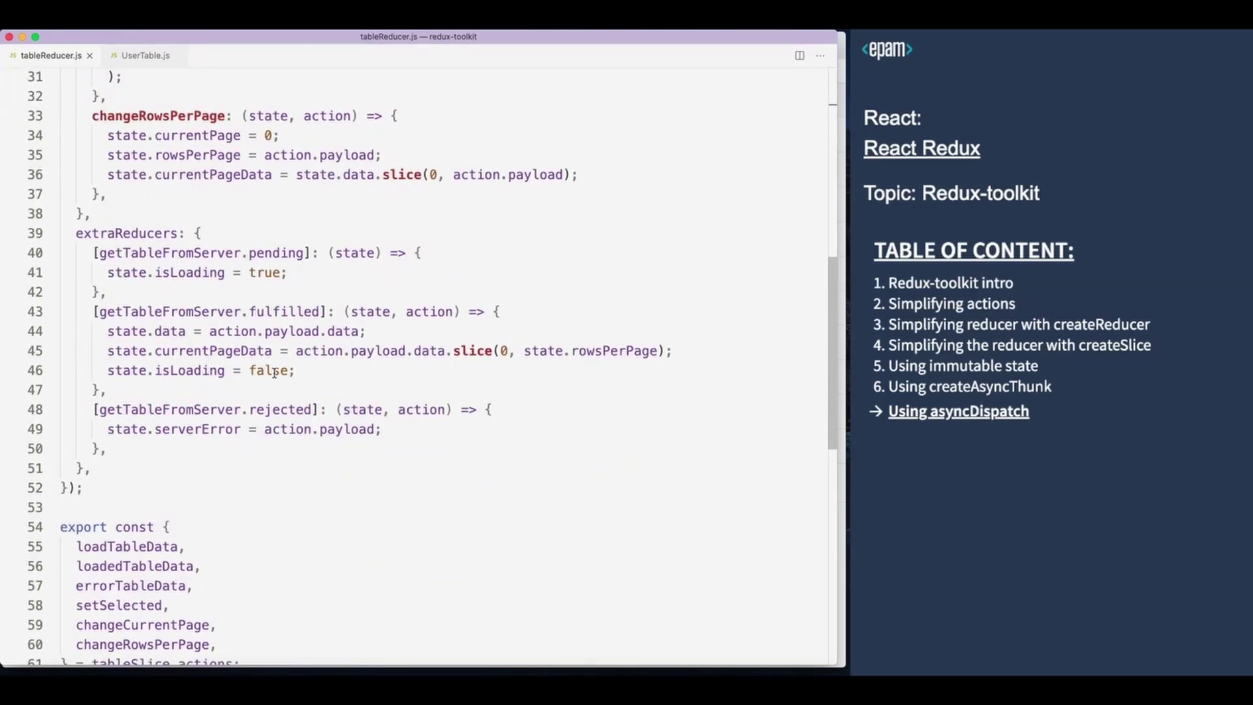
scroll(270, 364, up, 5)
scroll(267, 353, up, 2)
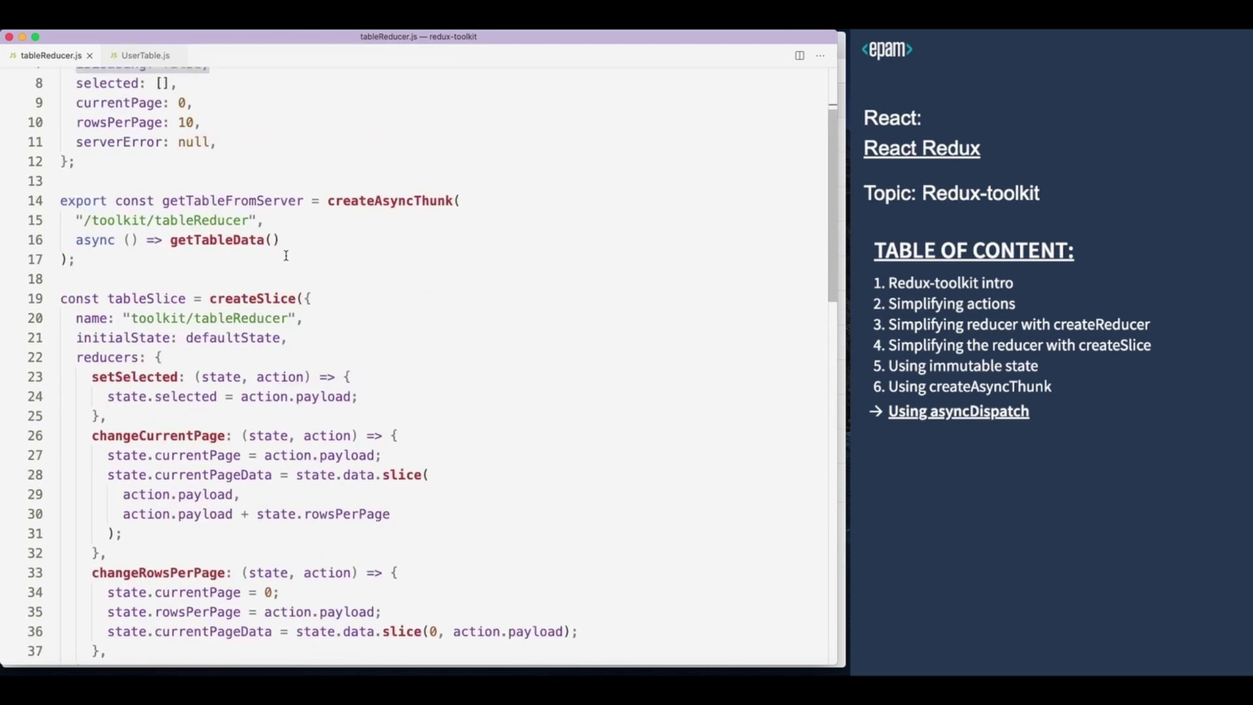
scroll(286, 255, up, 3)
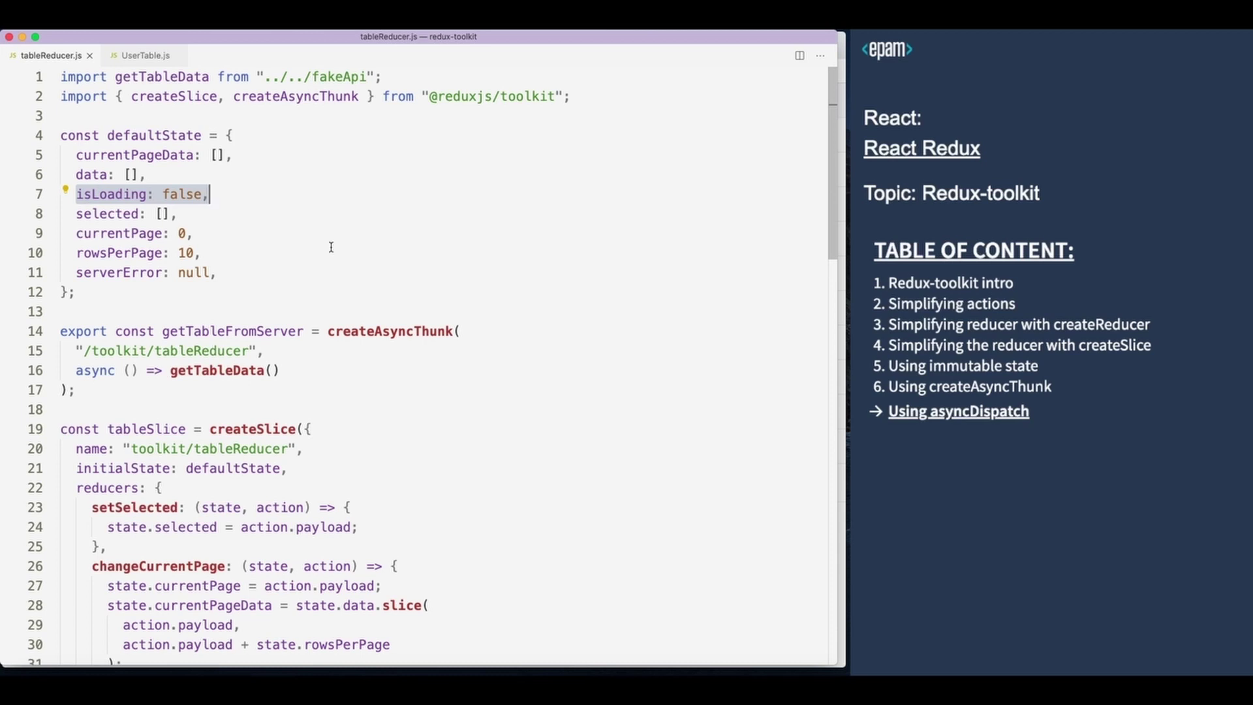
click(141, 55)
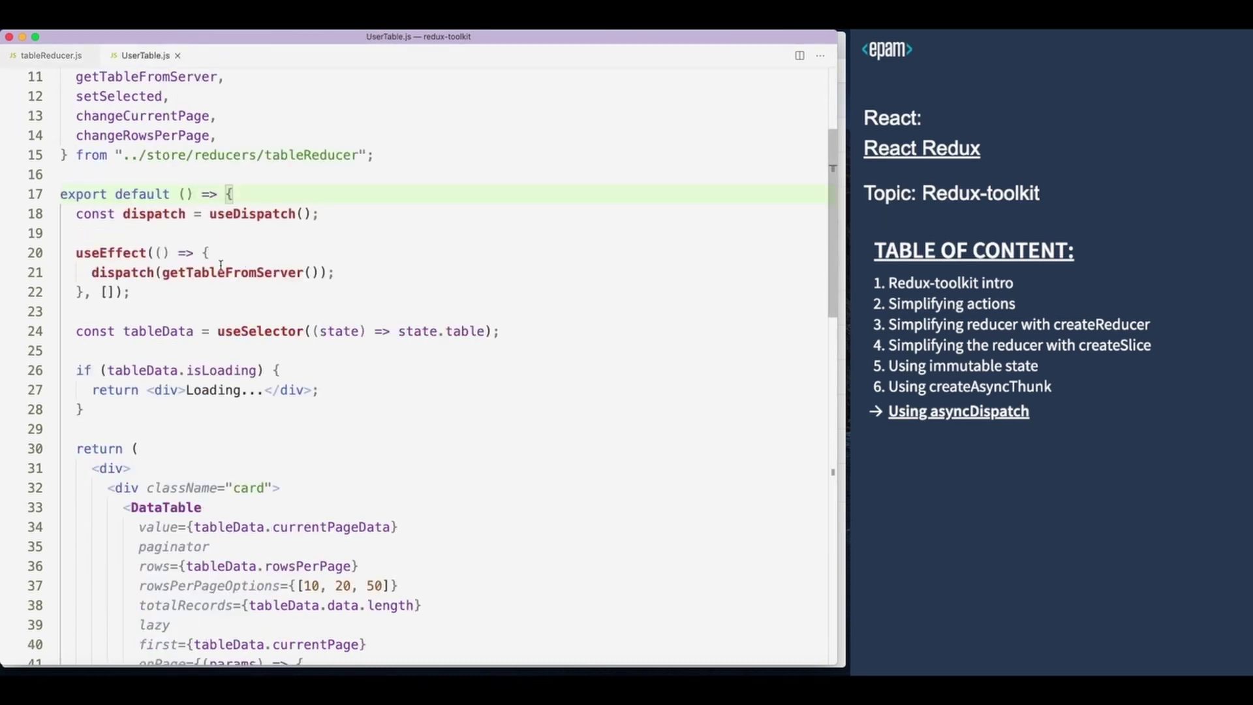
scroll(133, 263, up, 1)
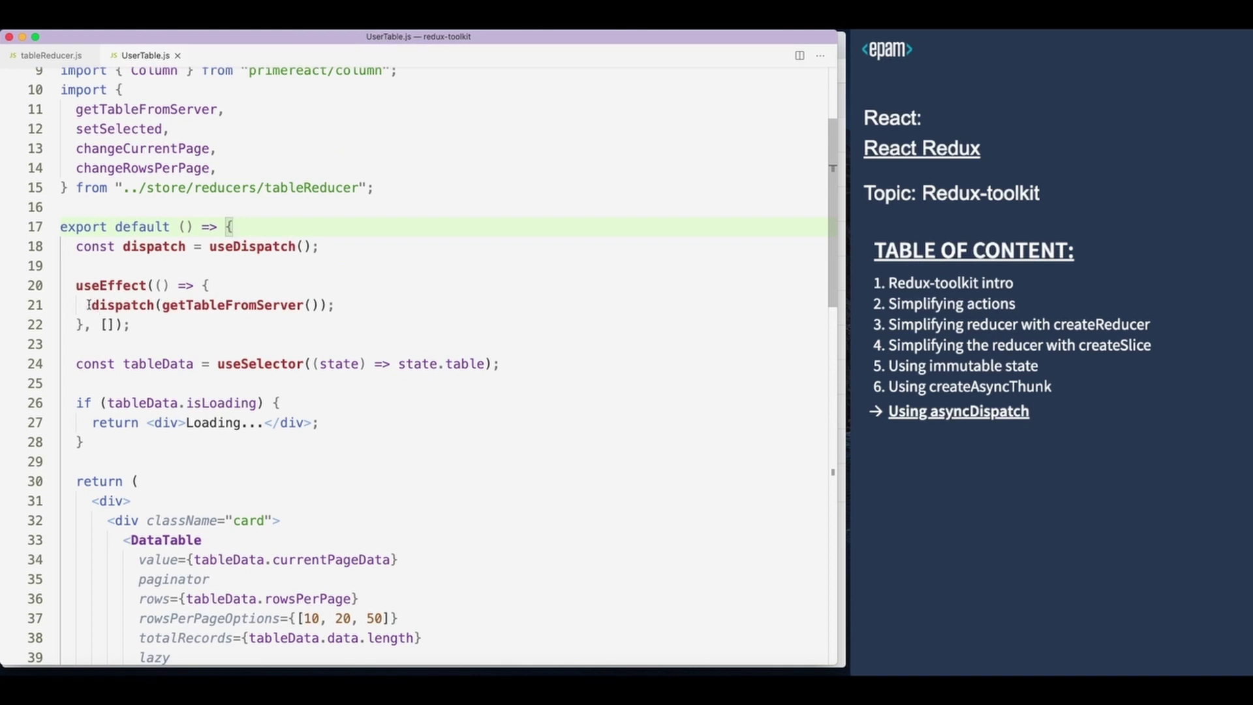
drag(91, 304, 340, 310)
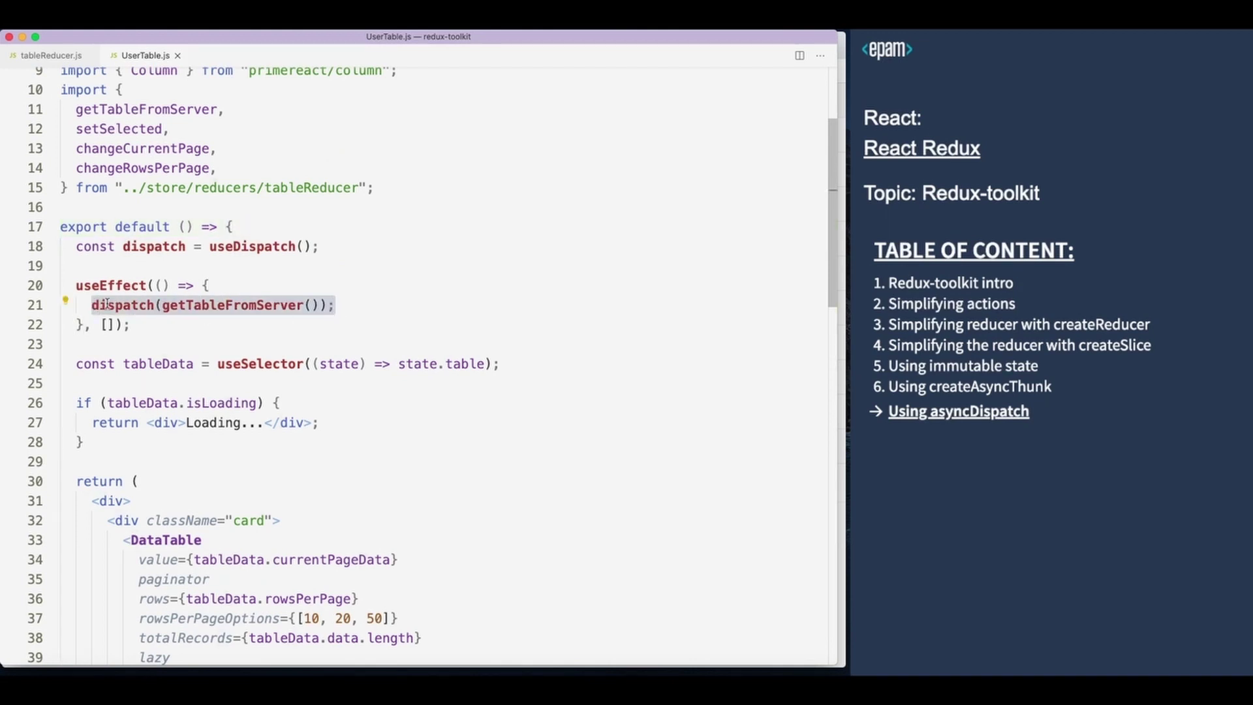
click(228, 304)
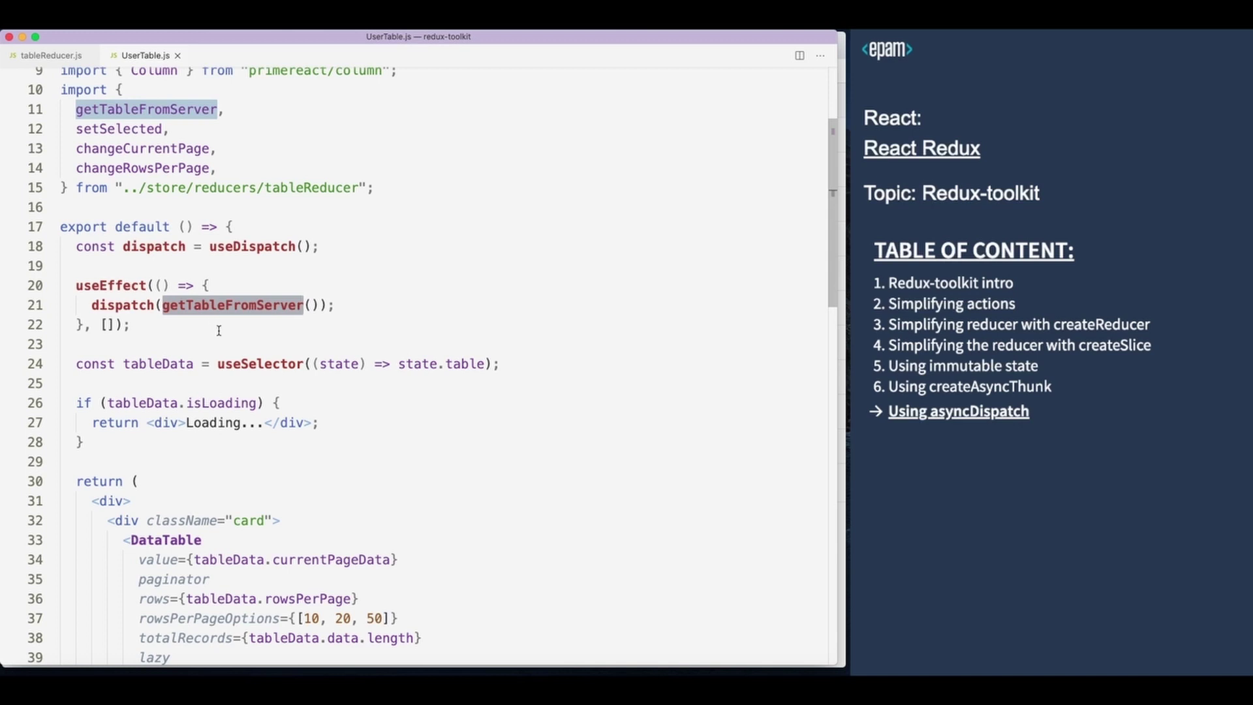
double_click(214, 403)
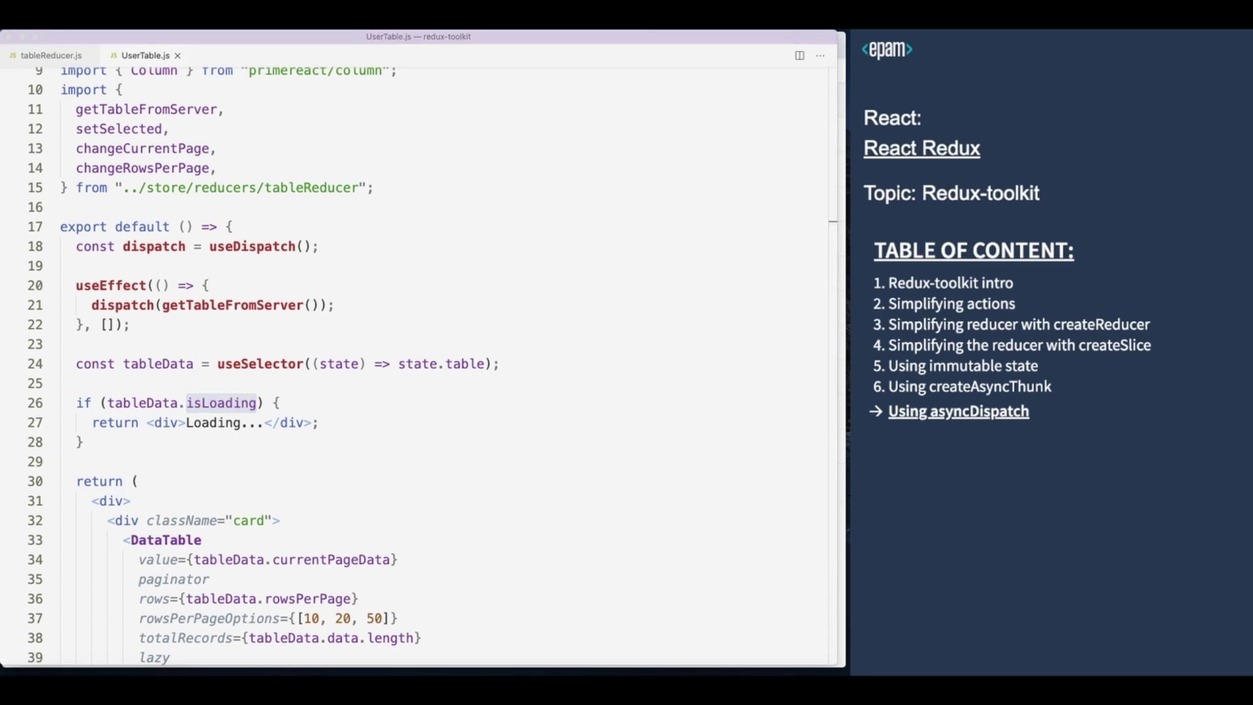
Add a useState isLoading to UserTable and wrap the dispatch in an async getData try/catch/finally
text(const [isLoading, setIsLoading] = useState(false);)
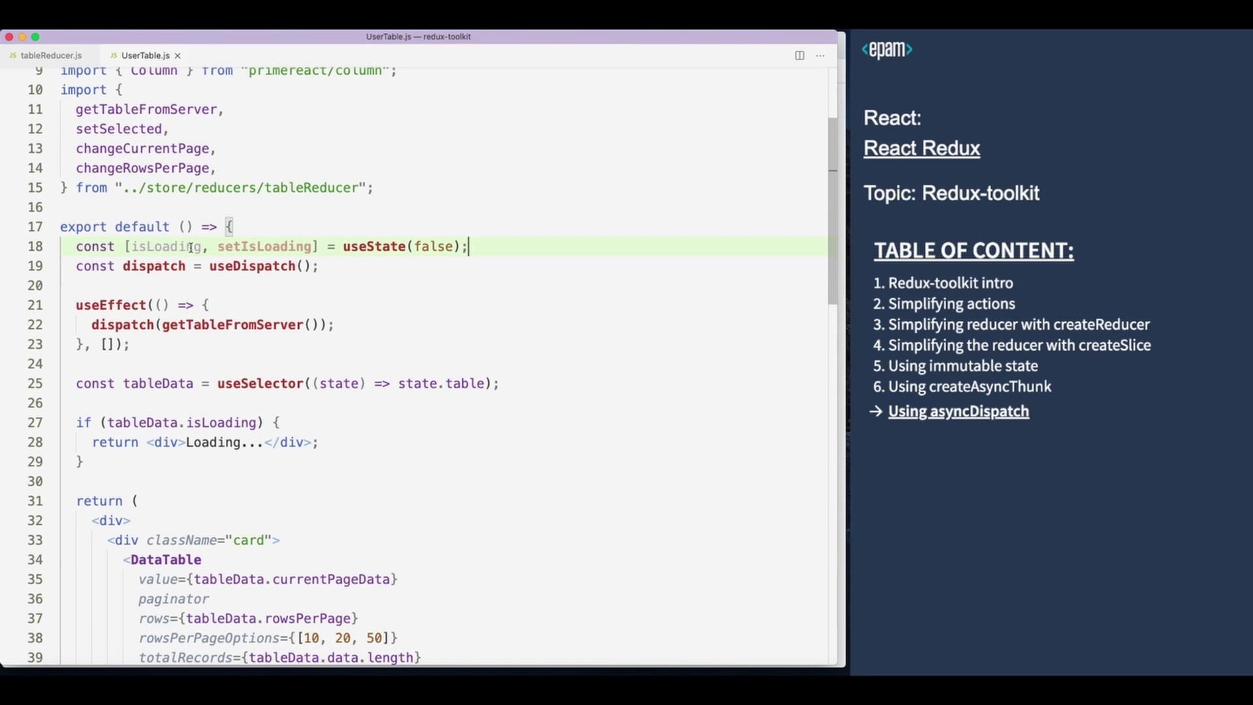
scroll(300, 321, down, 1)
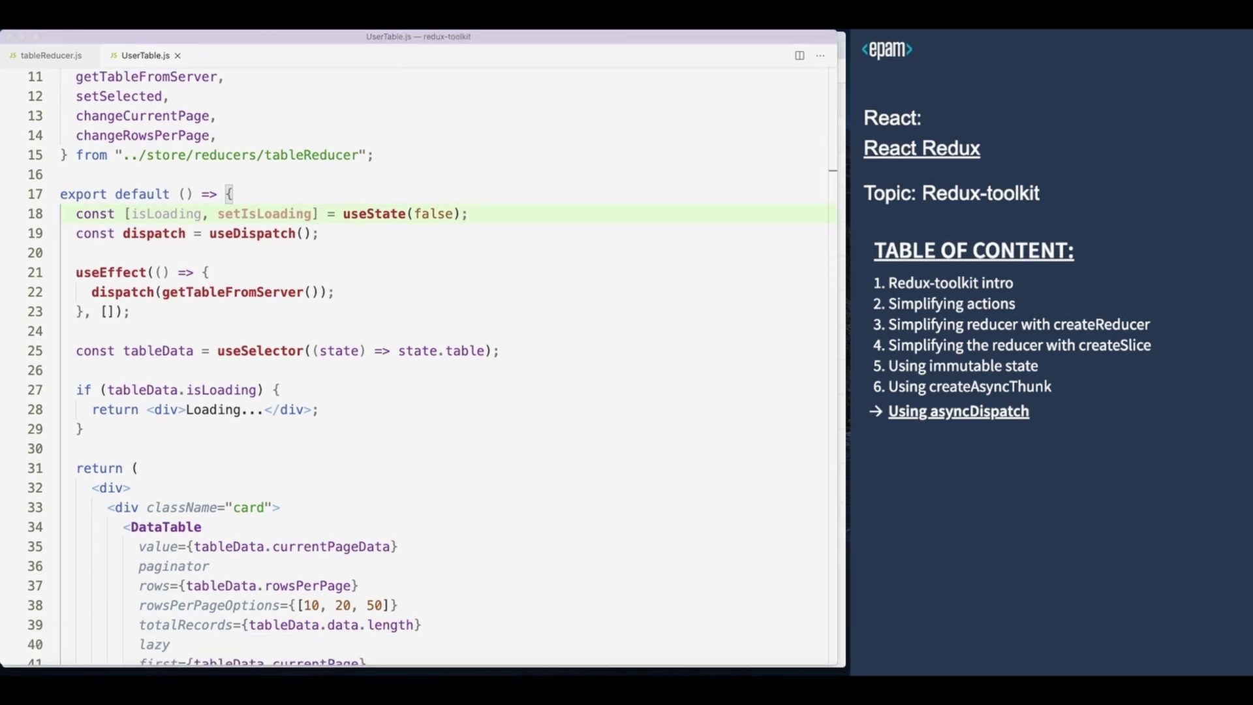
triple_click(212, 292)
text(const getData = async () => {       try {         setIsLoading(true);         await dispatch(getTableFromServer());       } catch (e) {         console.log(e);       } finally {         setIsLoading(false);       }     }     getData();)
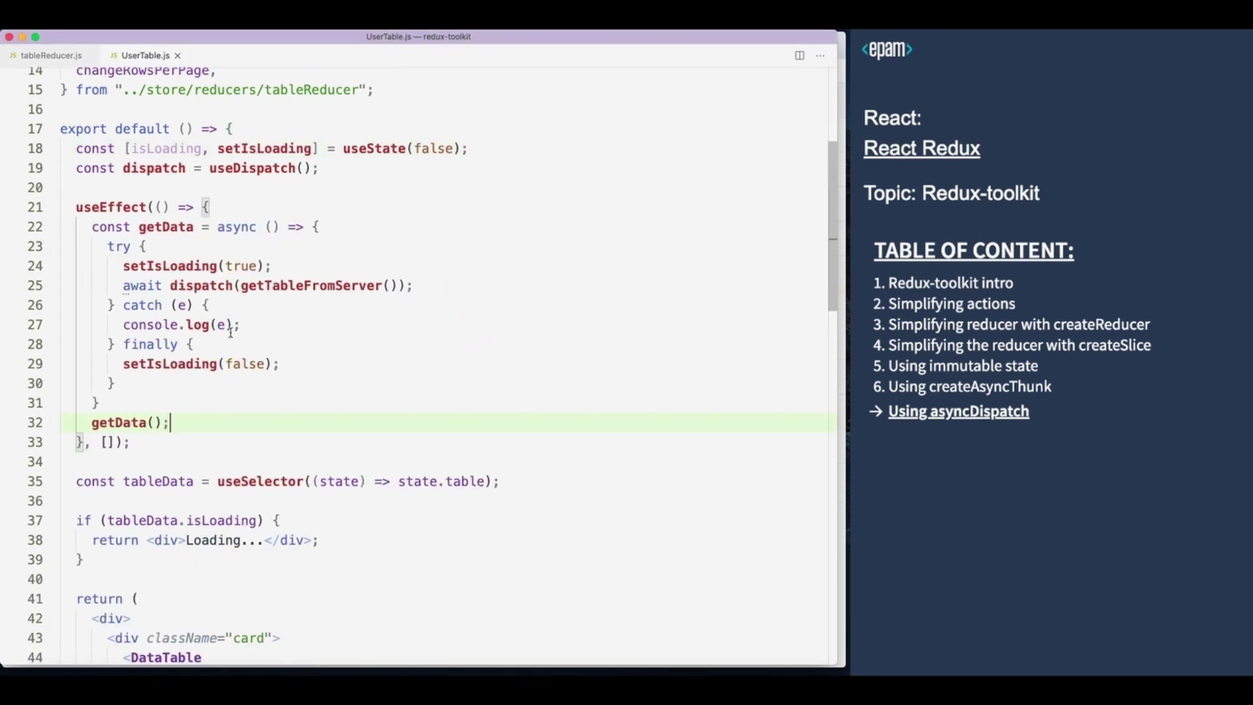
Highlight getData's setIsLoading calls and error logging, then make the loading check use local isLoading
double_click(160, 227)
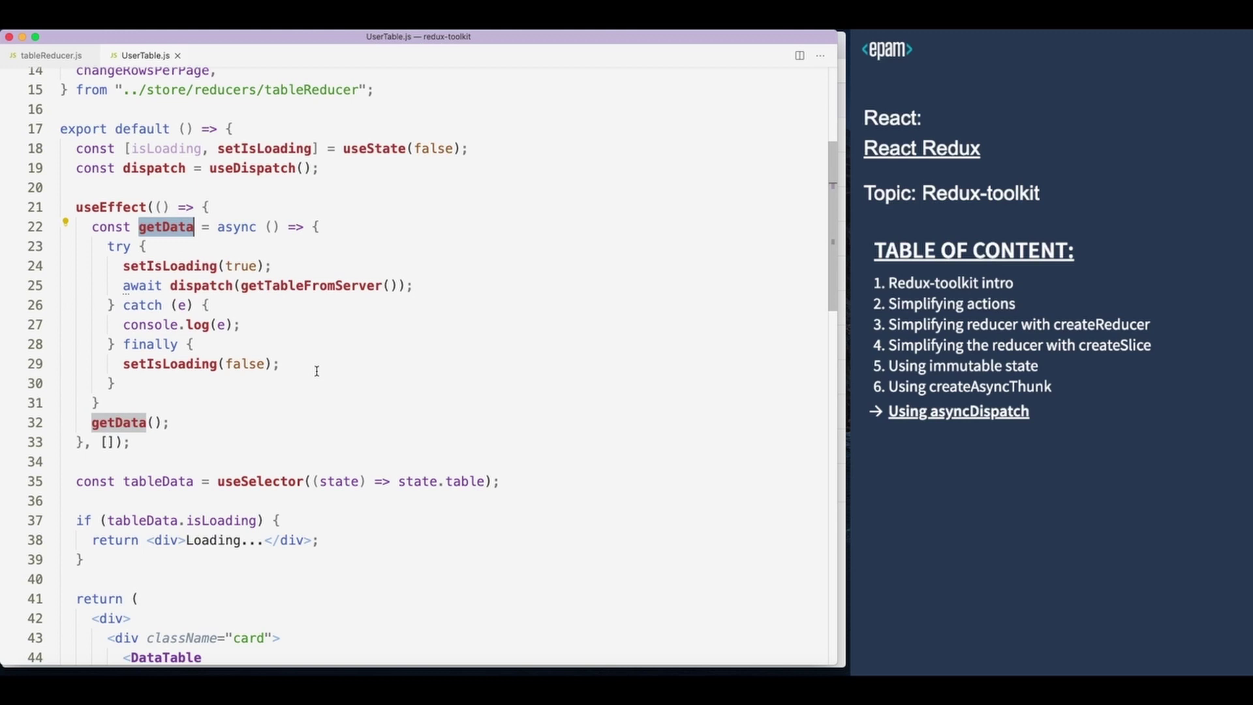
drag(272, 266, 122, 265)
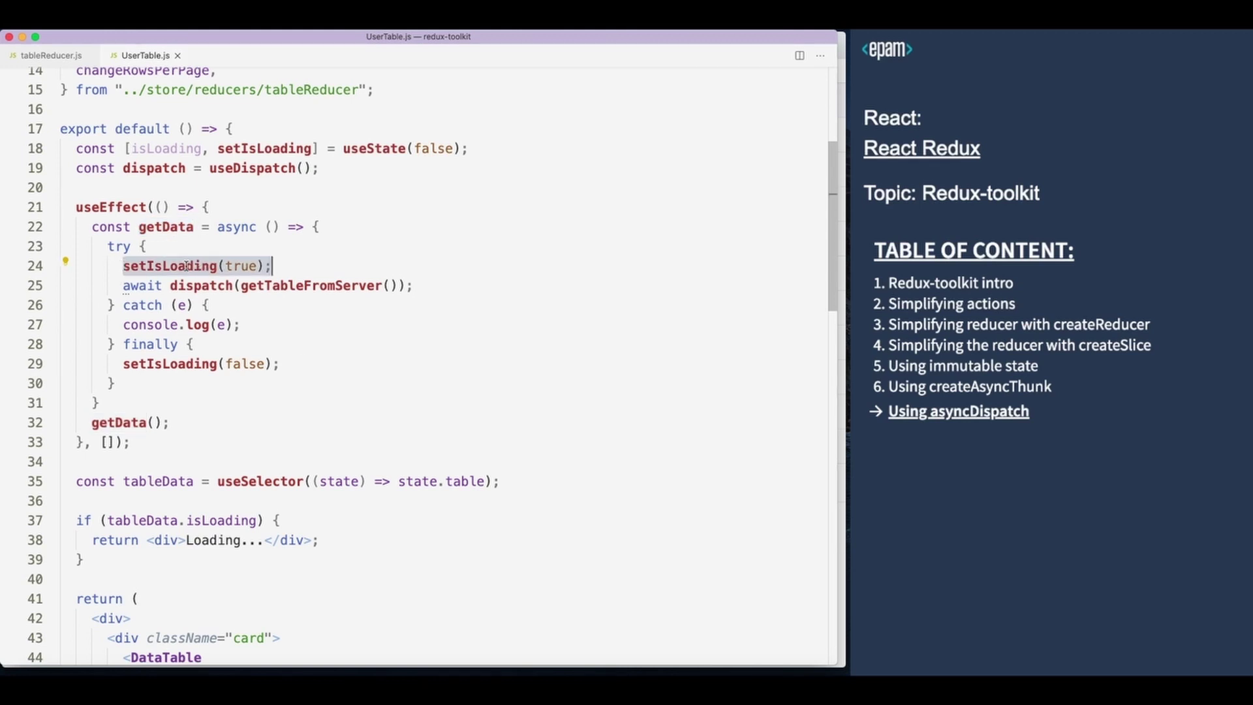
click(122, 266)
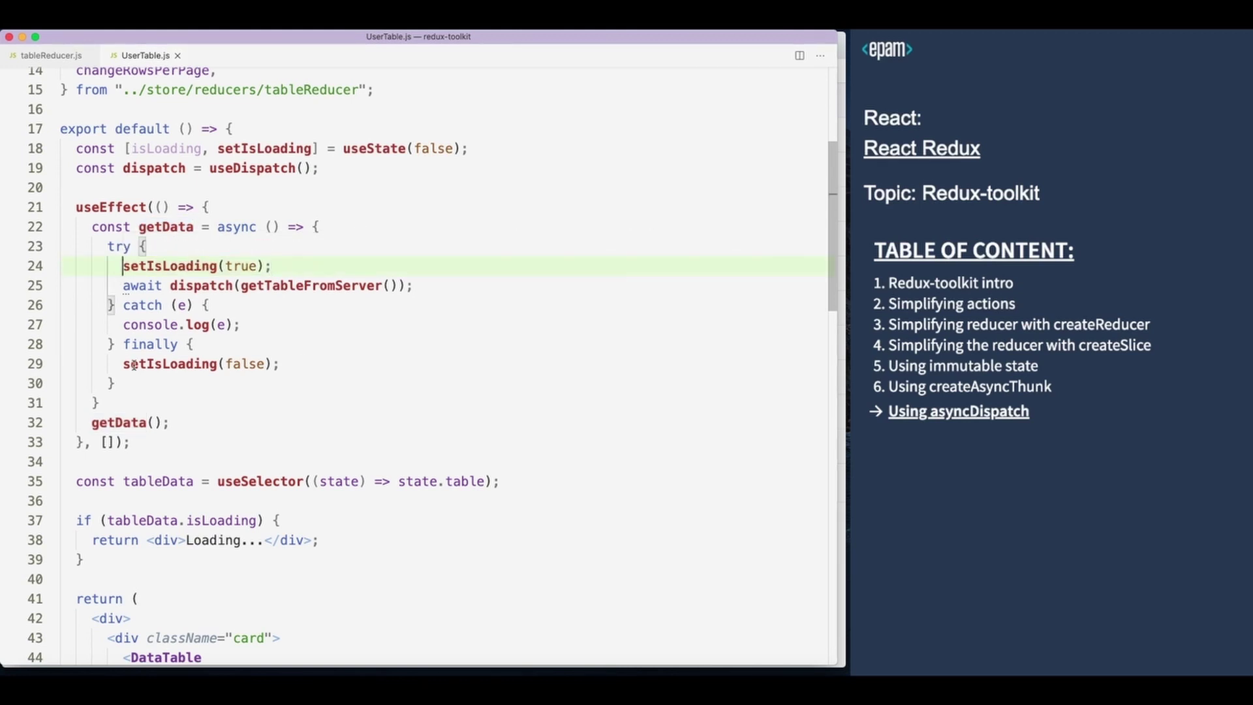
drag(120, 363, 277, 363)
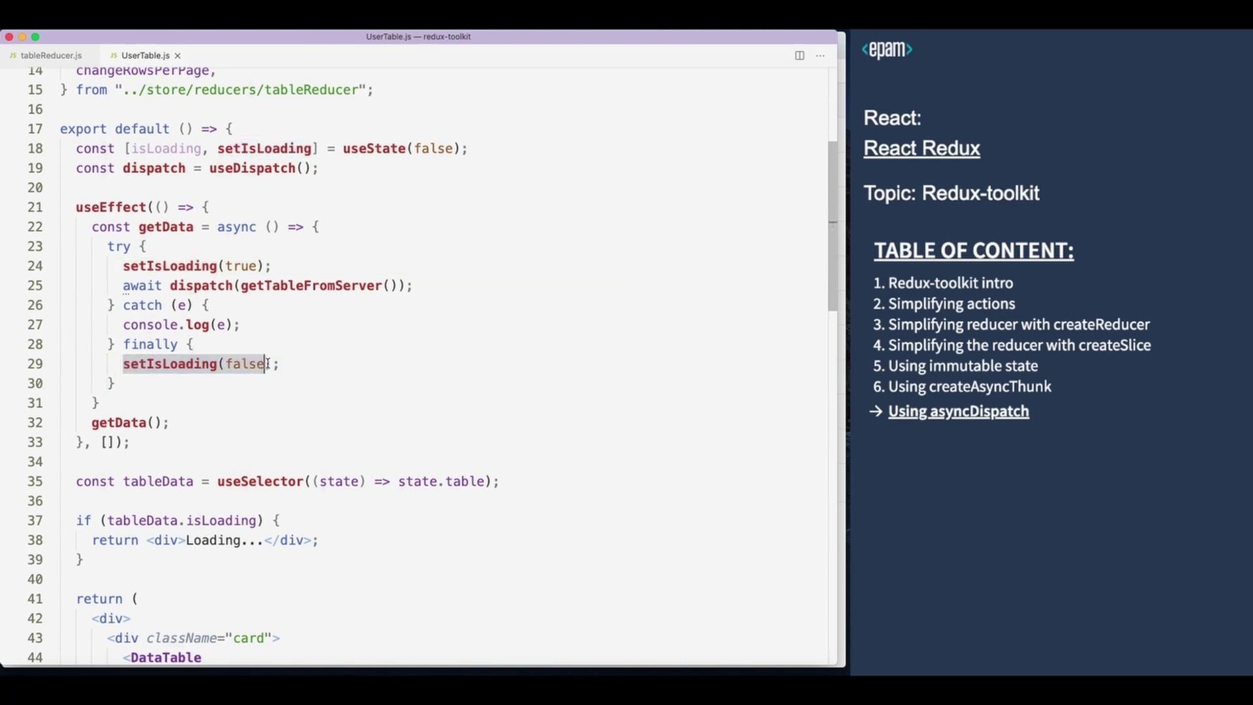
drag(123, 324, 240, 324)
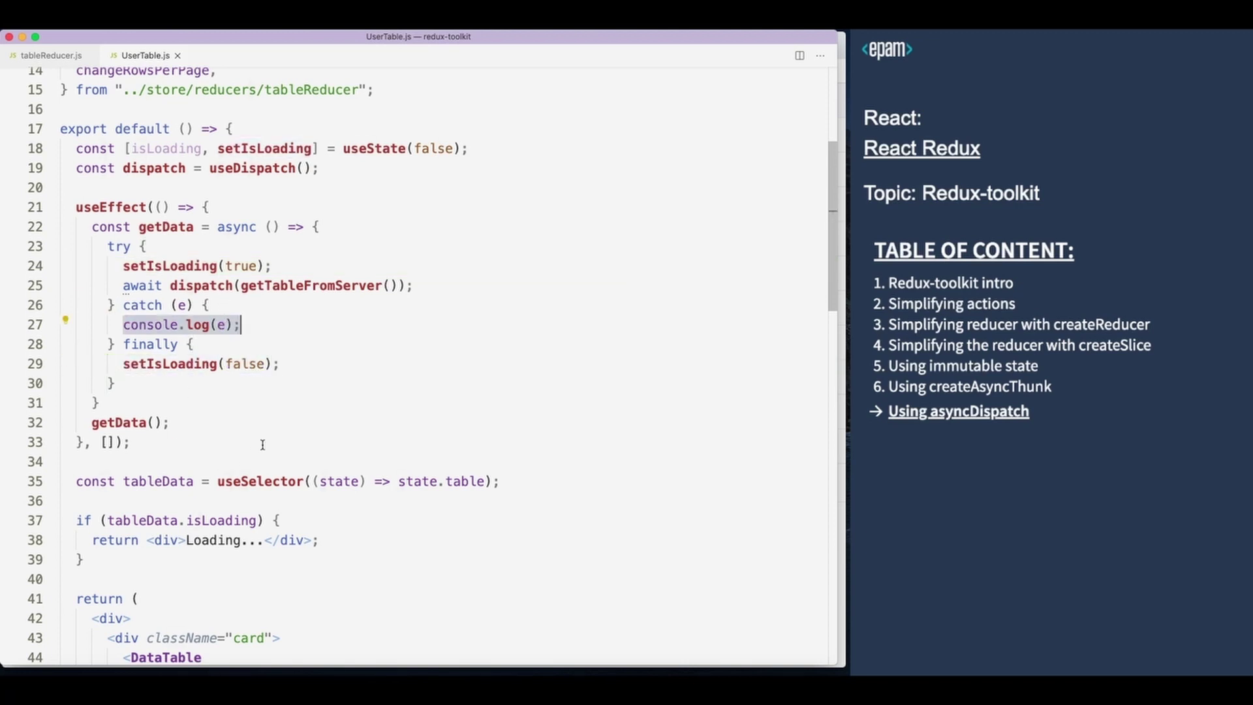
scroll(255, 308, down, 1)
drag(182, 486, 108, 487)
key(BackSpace)
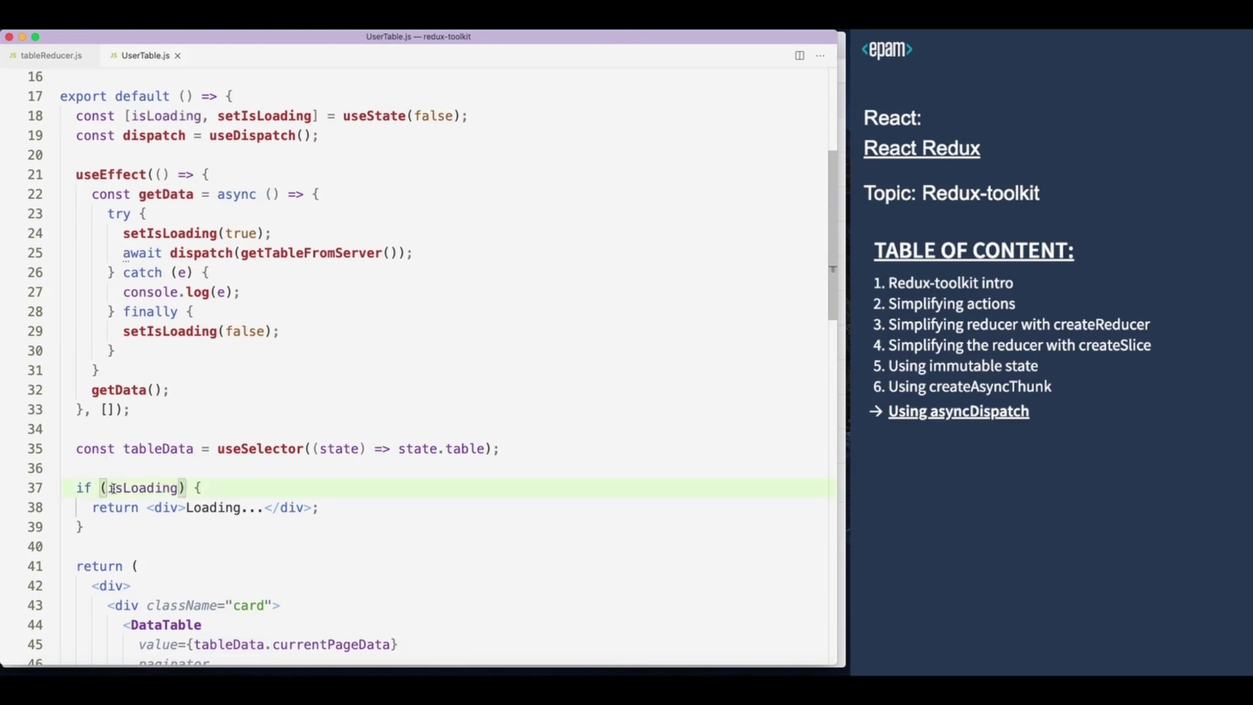
Delete isLoading and serverError from tableReducer's defaultState and remove the rejected handler
click(51, 56)
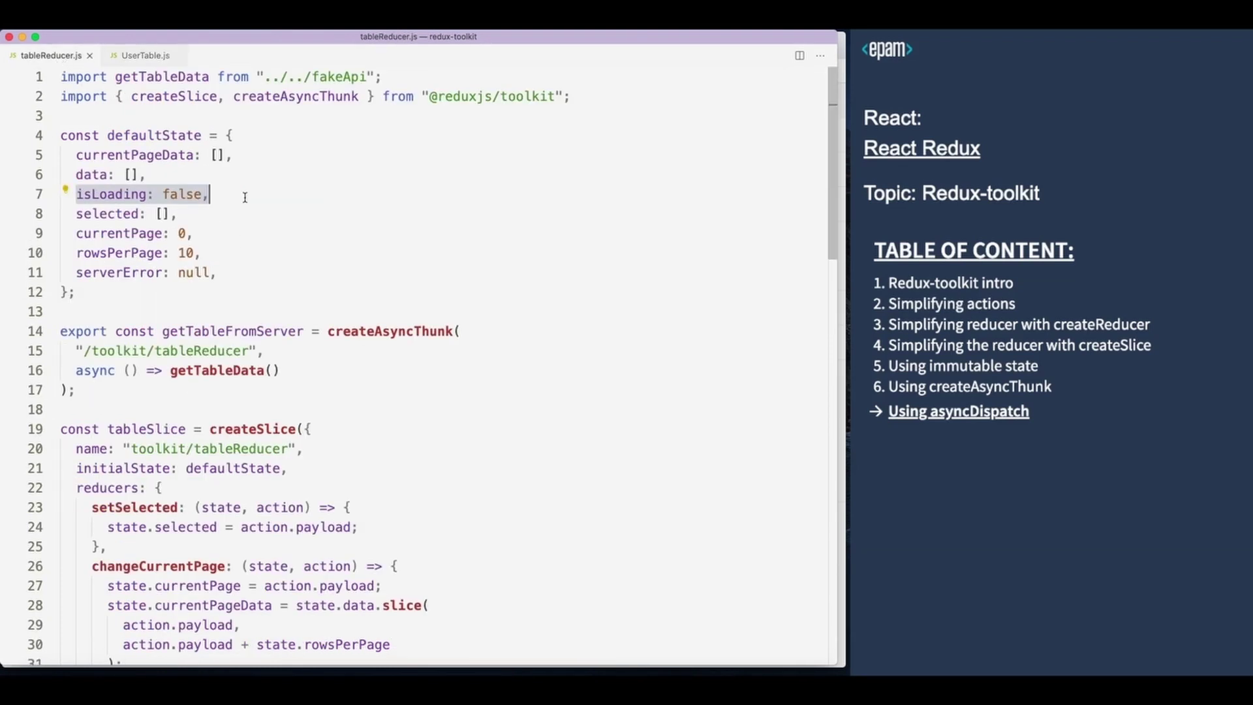
drag(210, 194, 61, 194)
key(BackSpace)
key(BackSpace)
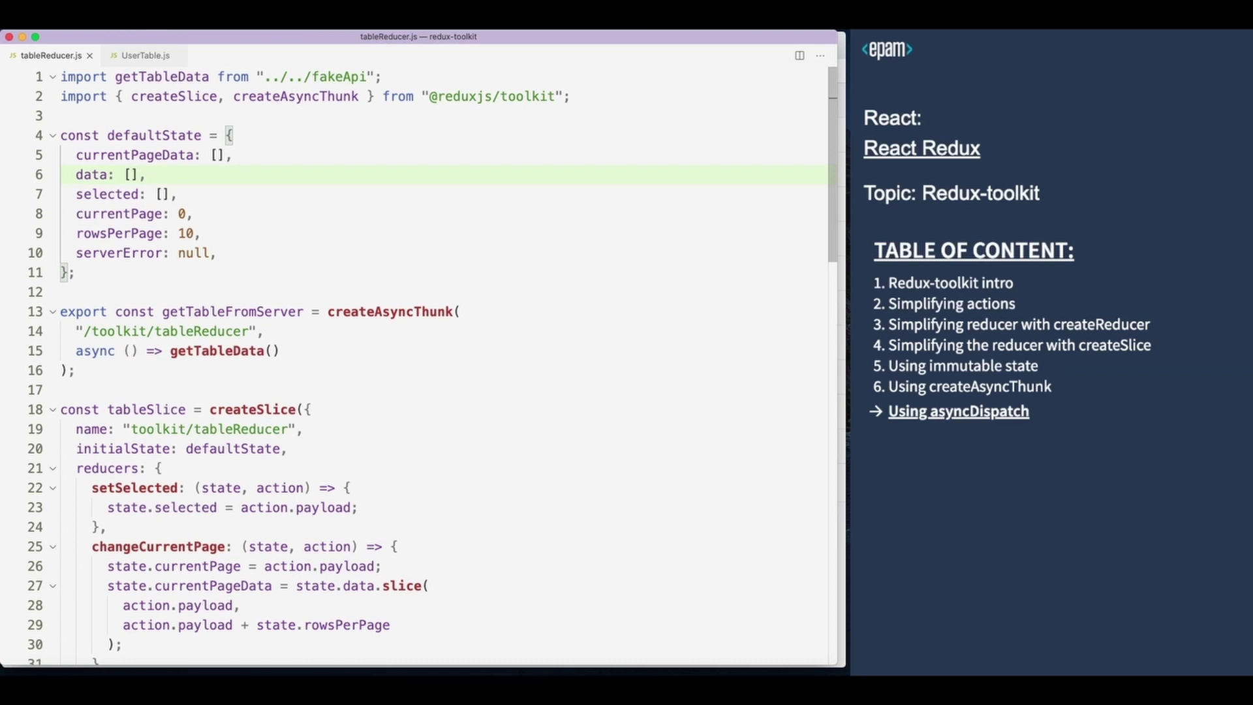
drag(217, 253, 61, 252)
key(BackSpace)
key(BackSpace)
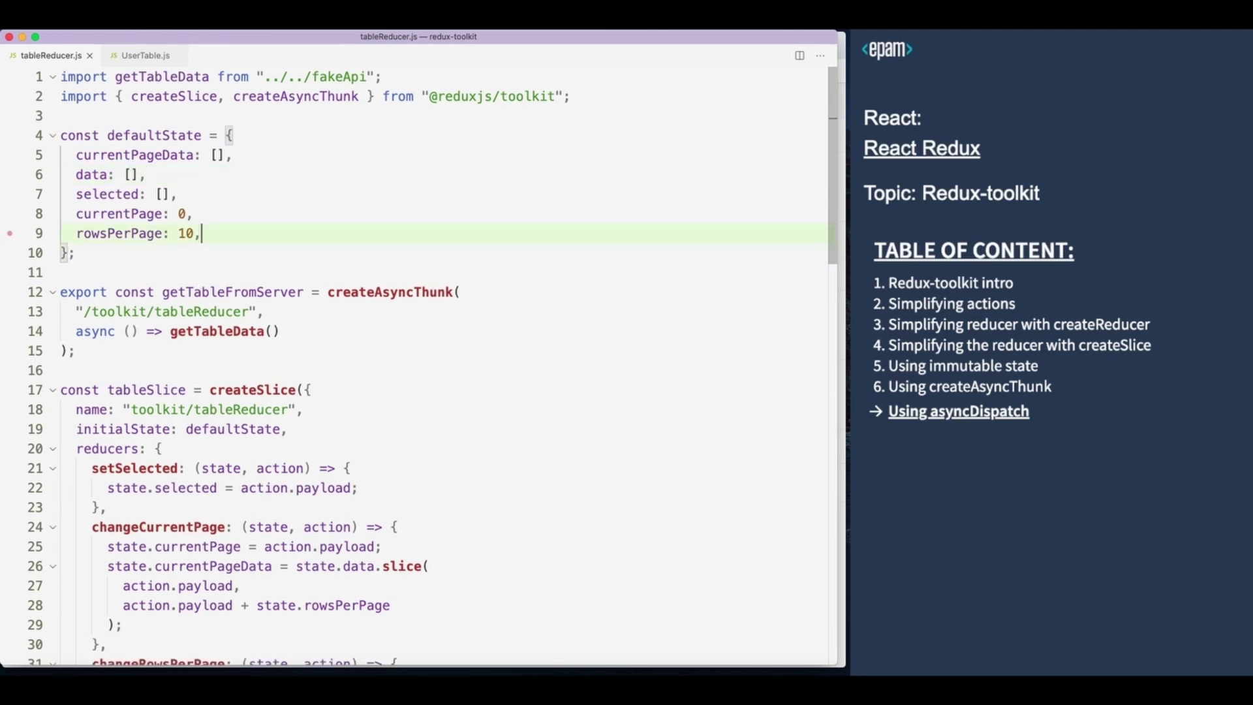
scroll(195, 392, down, 10)
drag(107, 344, 60, 247)
key(BackSpace)
key(BackSpace)
scroll(103, 281, up, 3)
scroll(103, 281, up, 1)
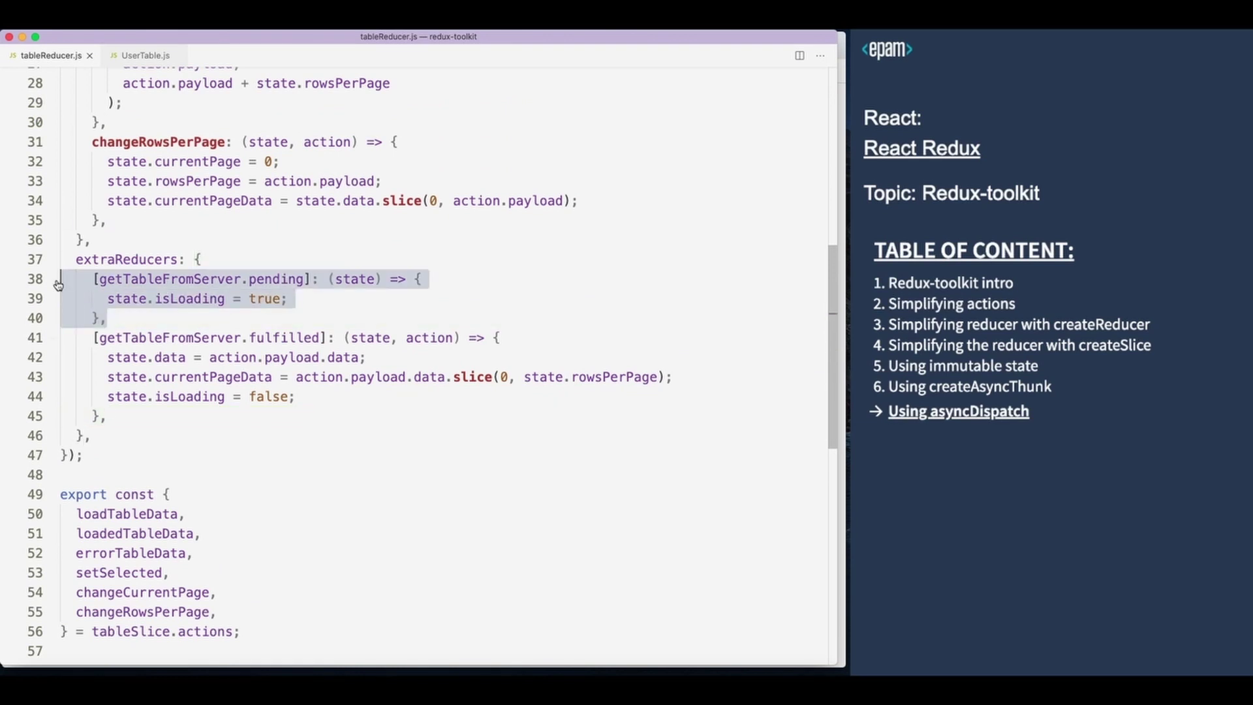
key(BackSpace)
key(BackSpace)
Reload the app in Chrome, page through the table rows, and return to the editor
key(super+Tab)
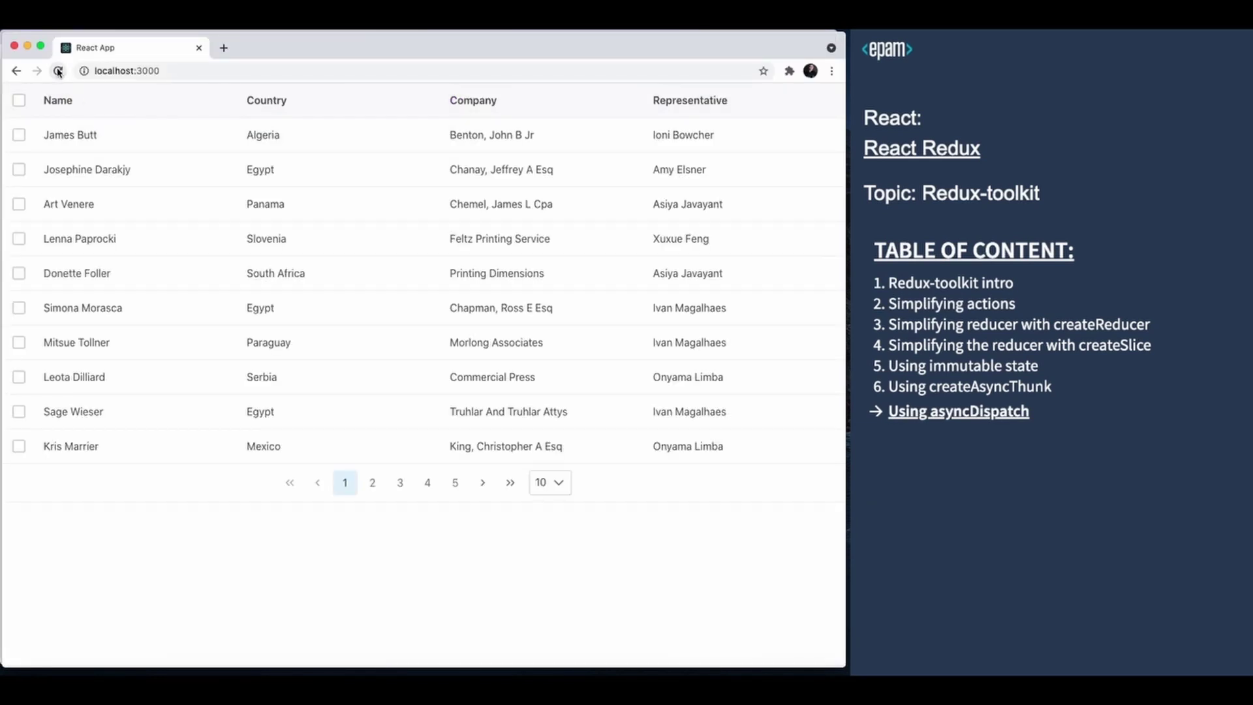
click(57, 70)
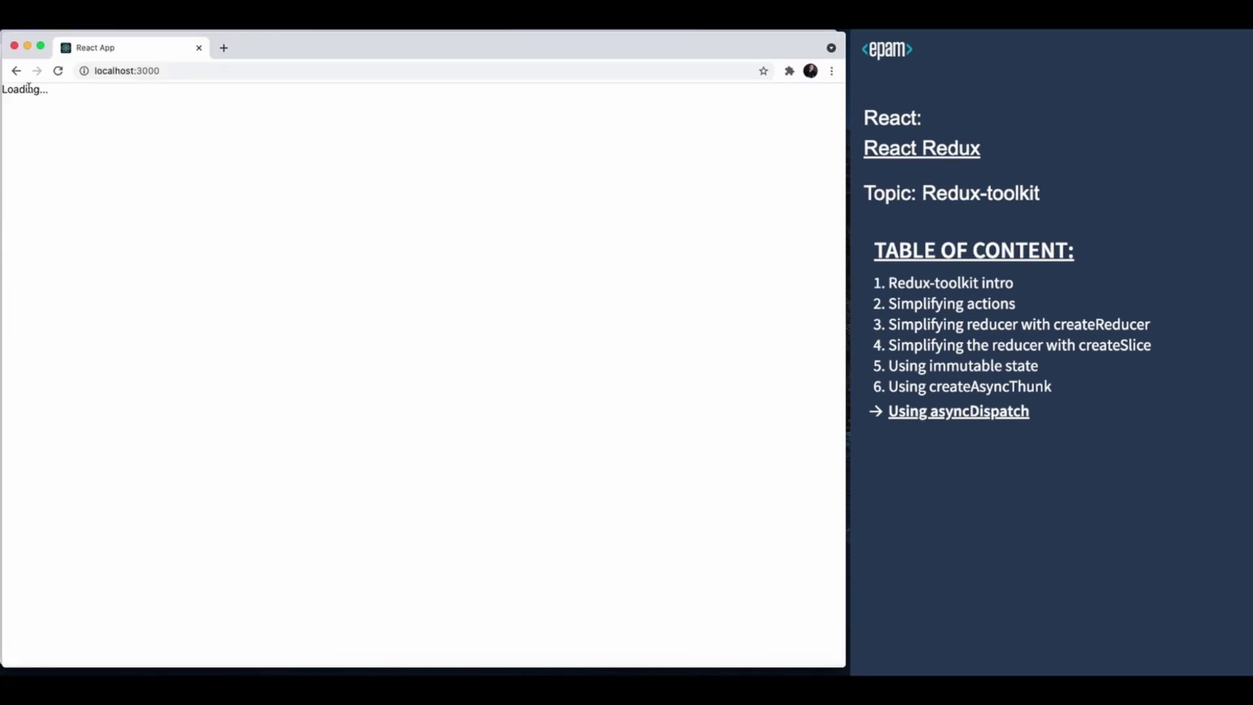
click(372, 481)
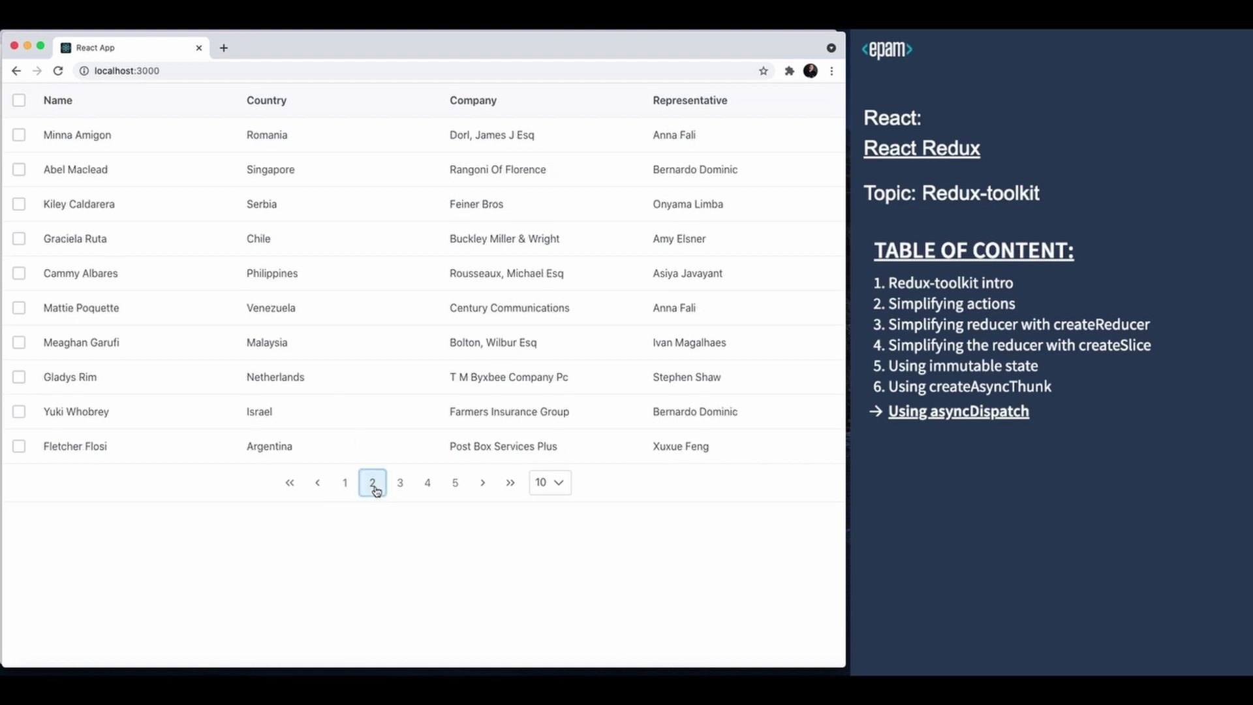
click(427, 481)
key(super+Tab)
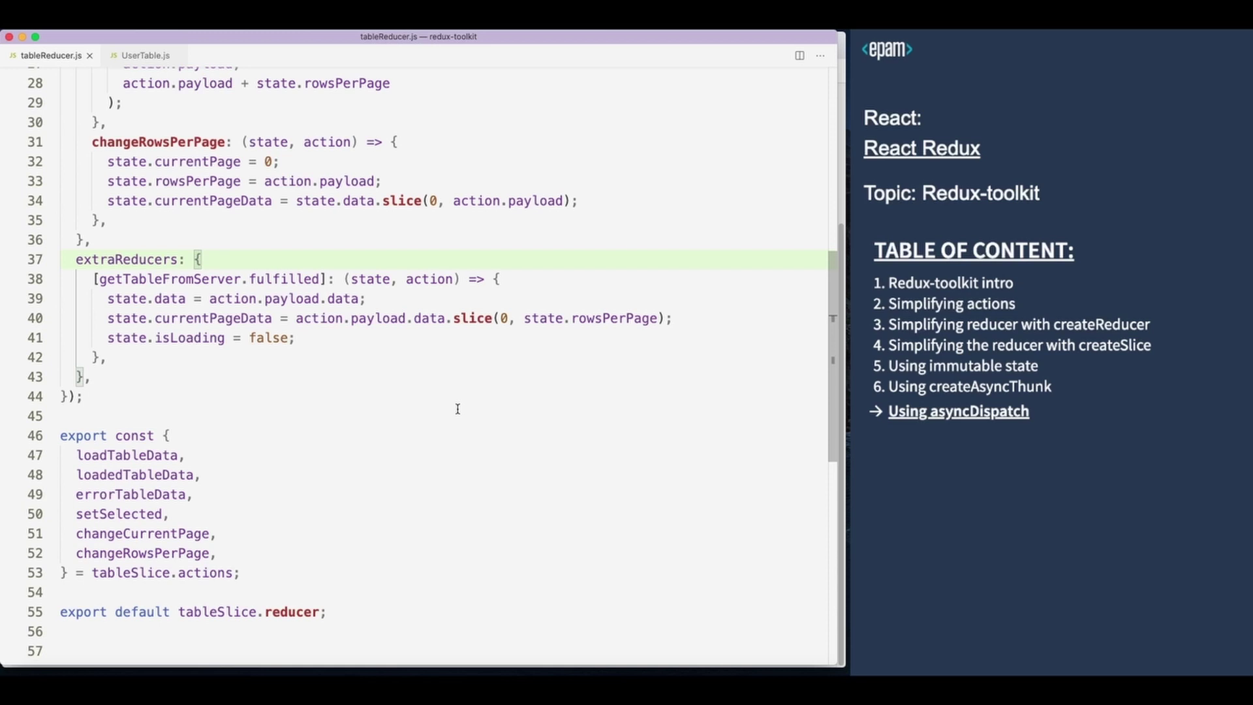
scroll(526, 247, up, 3)
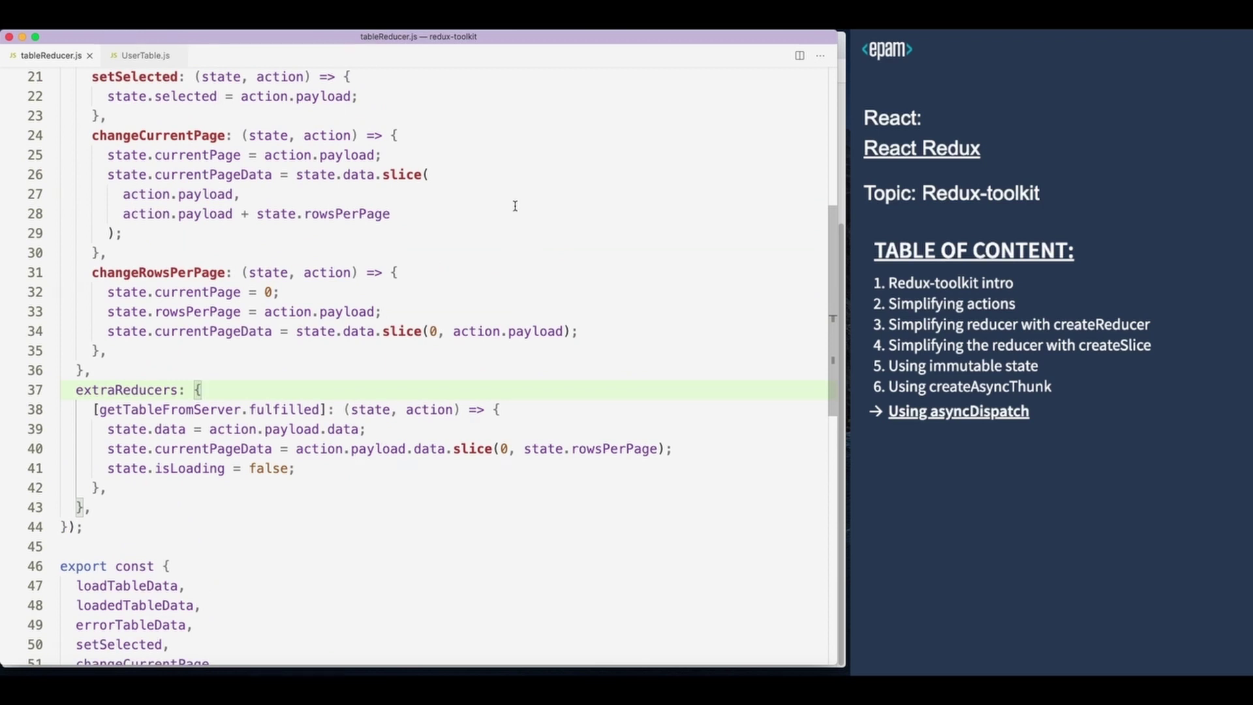
scroll(514, 205, up, 5)
scroll(510, 206, up, 4)
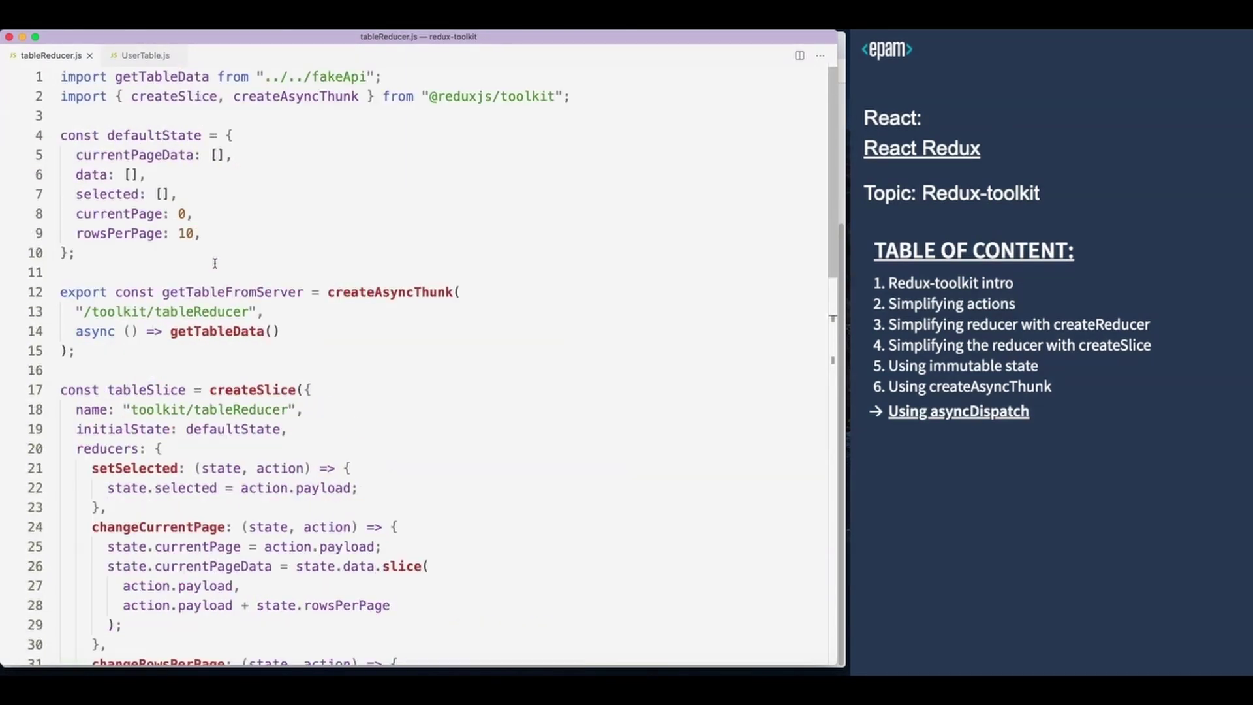